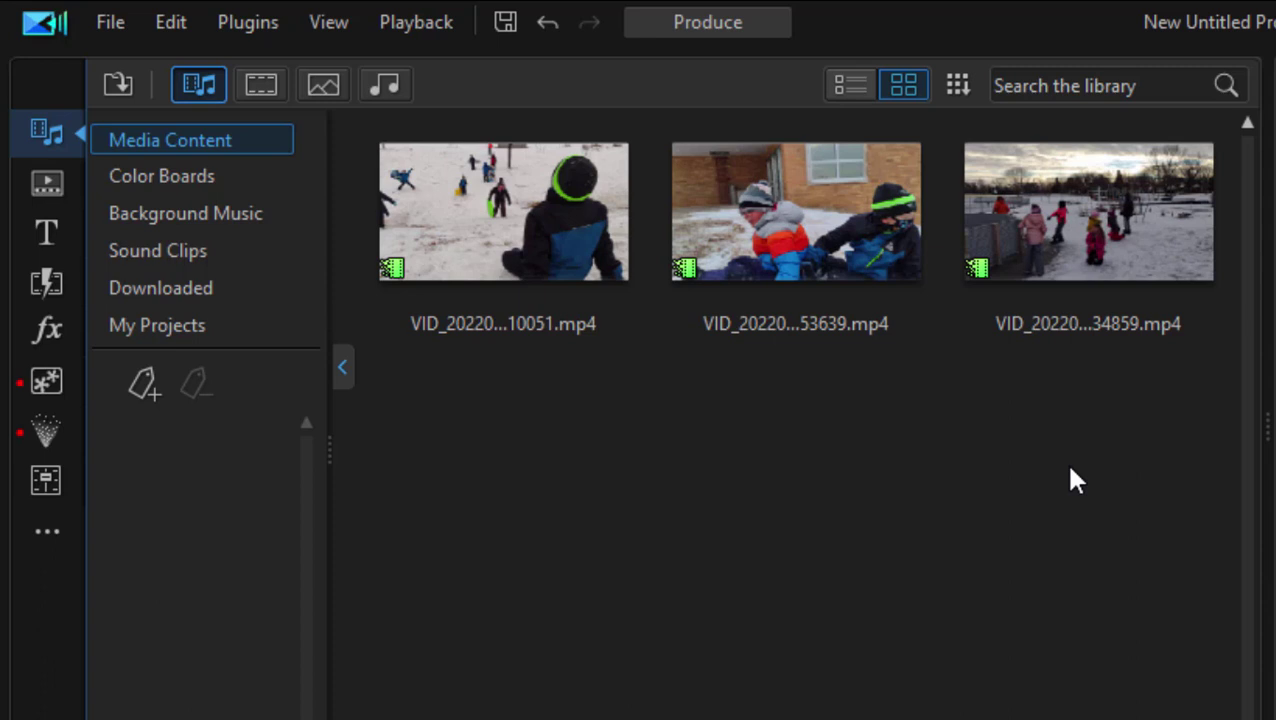
Step: Launch the Video Collage Designer from Plugins and page forward through the layout strip
left_click(245, 24)
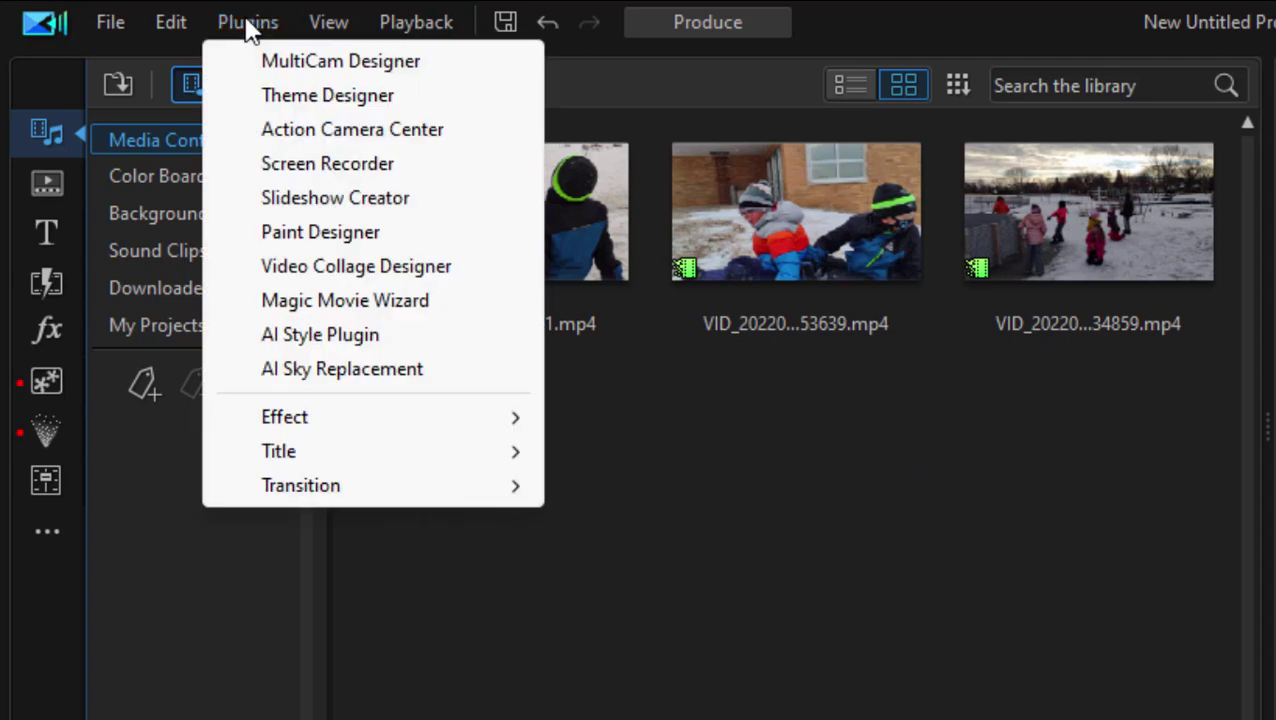
left_click(345, 267)
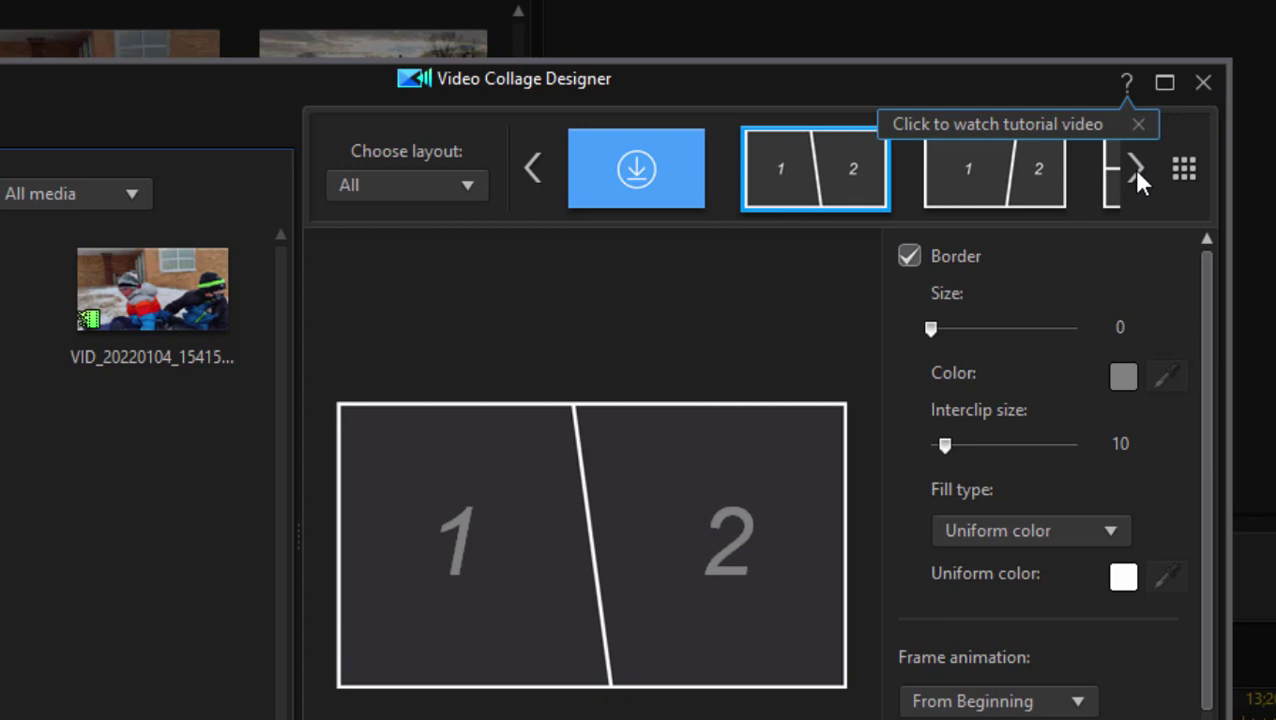
left_click(1132, 168)
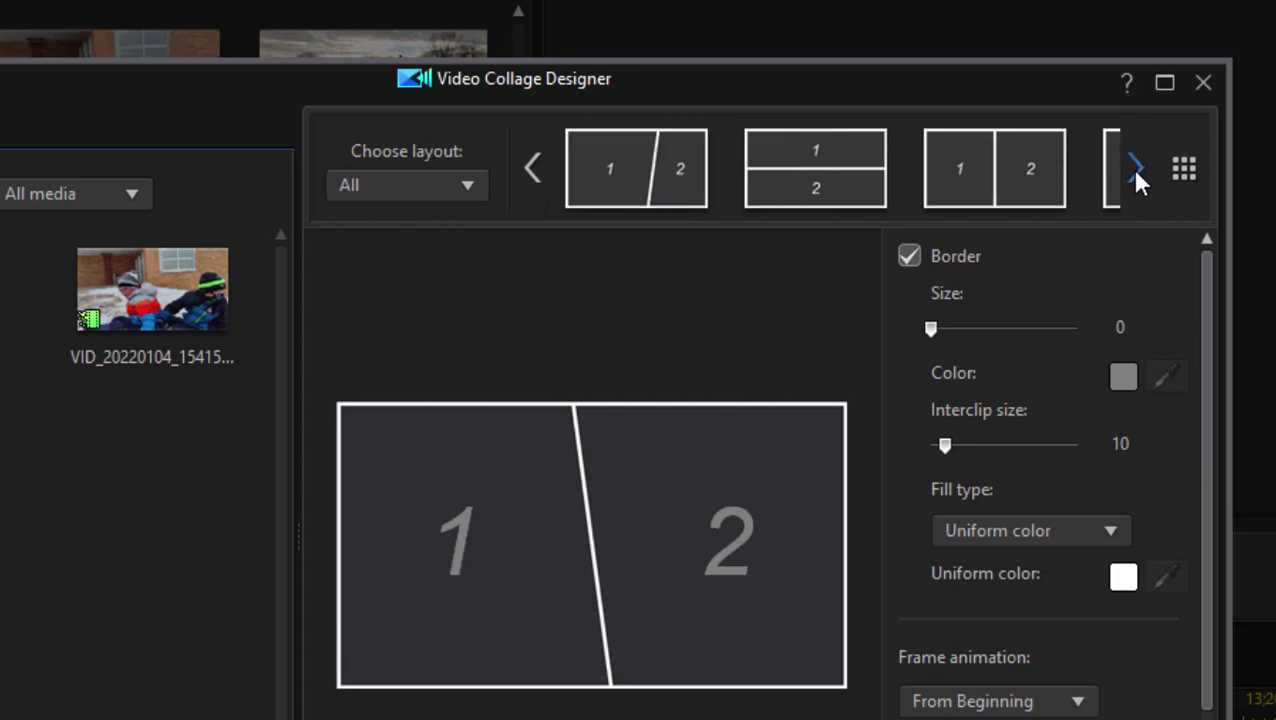
left_click(1130, 167)
left_click(1130, 167)
left_click(1131, 166)
left_click(1131, 166)
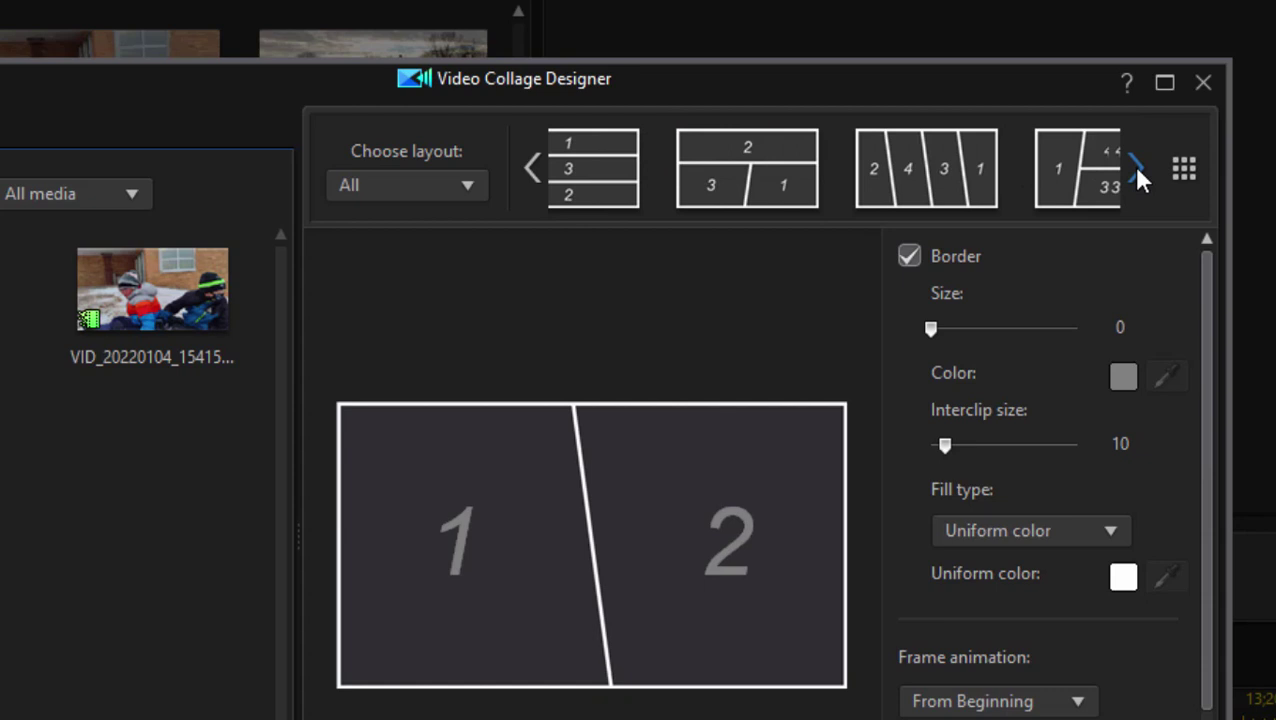
left_click(1132, 166)
left_click(1133, 166)
left_click(1135, 165)
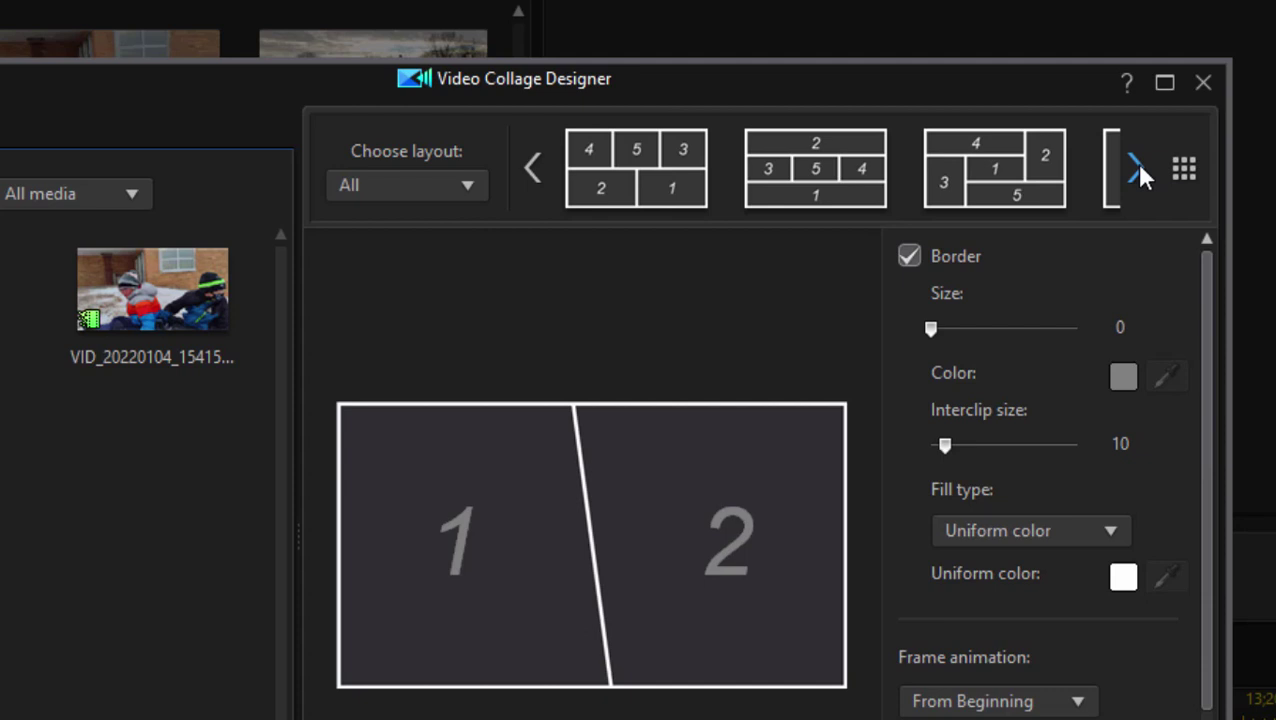
Step: Page back through the layouts and pick the one-large, two-stacked three-cell layout
left_click(533, 168)
left_click(533, 168)
left_click(533, 168)
left_click(533, 168)
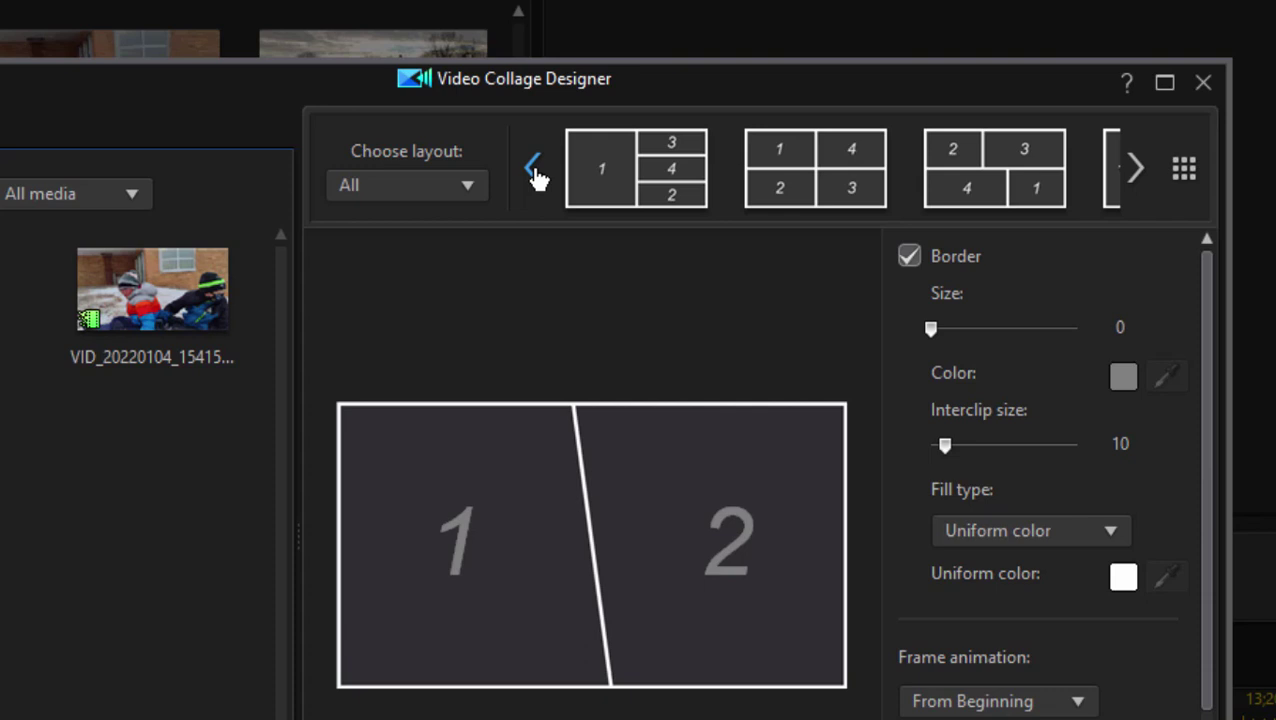
left_click(533, 168)
left_click(533, 168)
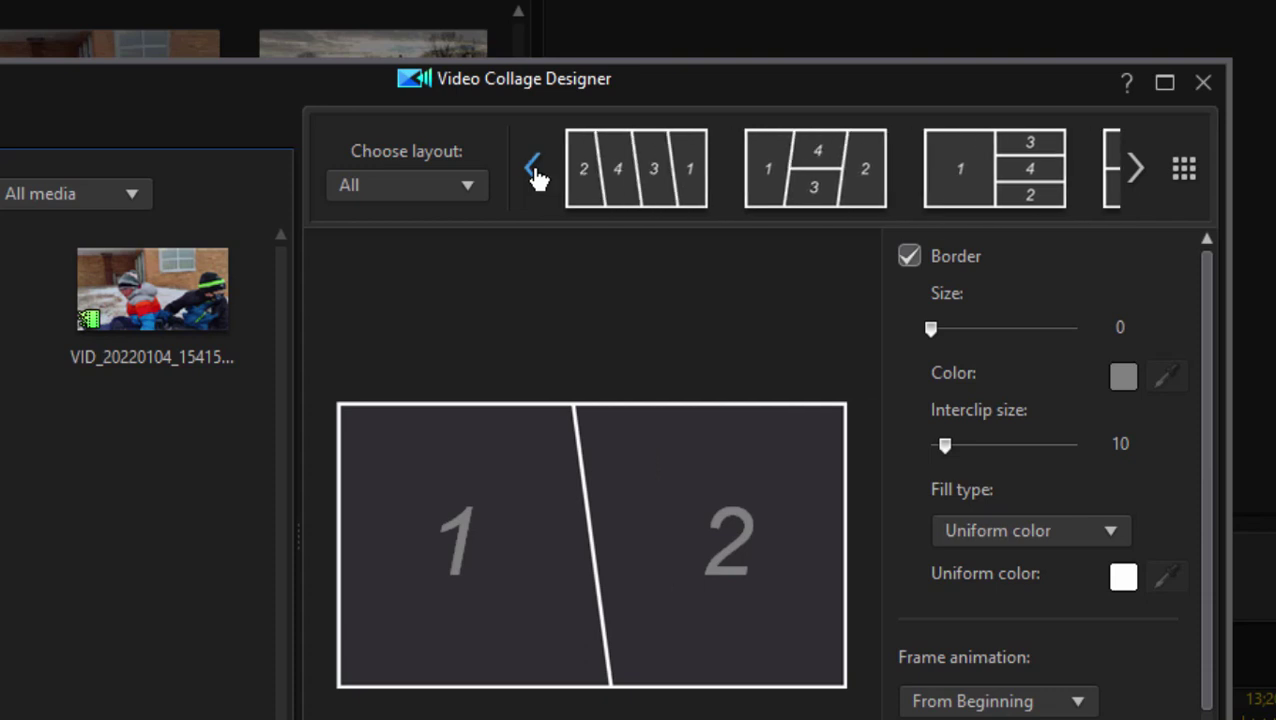
left_click(533, 168)
left_click(533, 168)
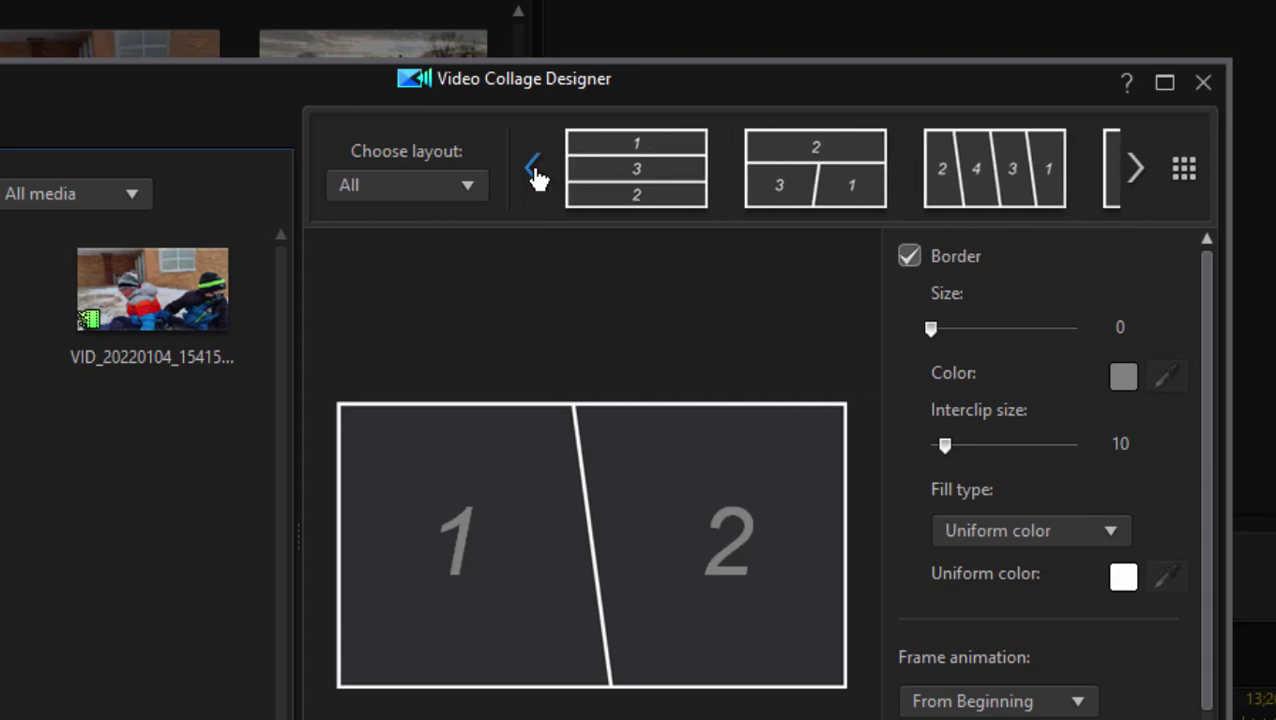
left_click(533, 168)
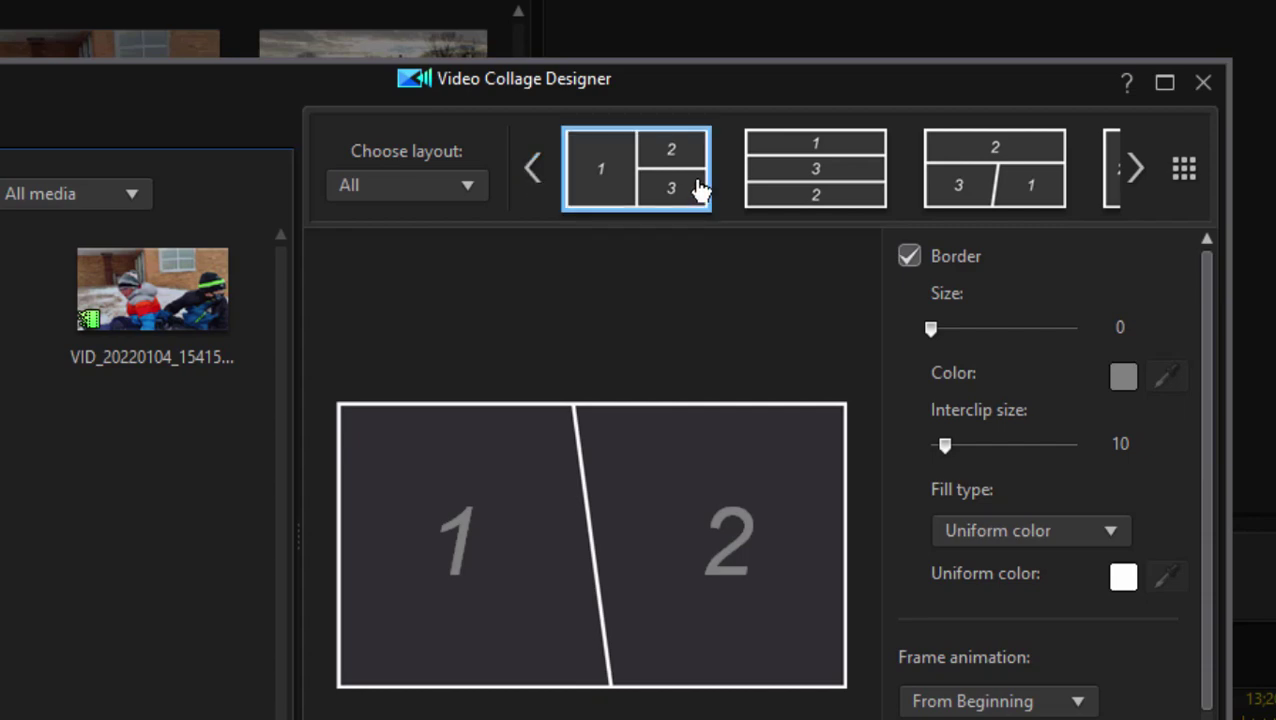
left_click(659, 170)
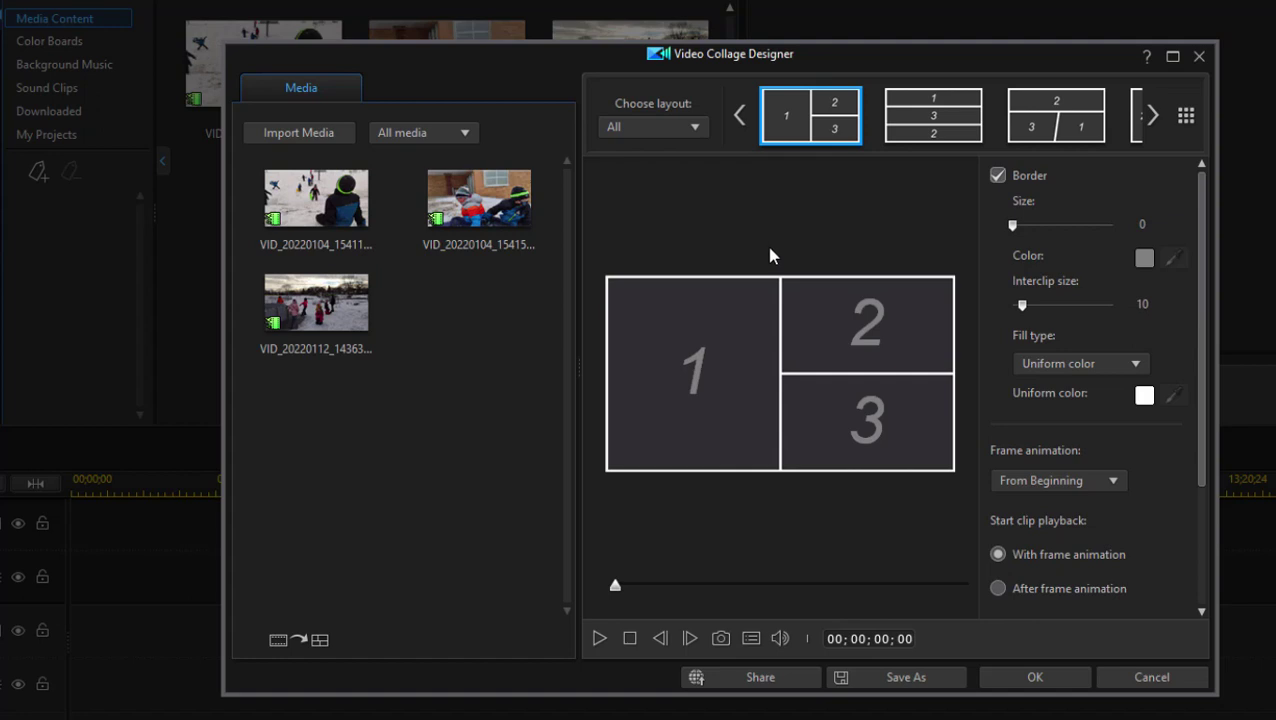
Step: Put the sledding hill clip in the large left cell, brick-wall kids top-right, park scene bottom-right
left_click_drag(478, 198, 876, 314)
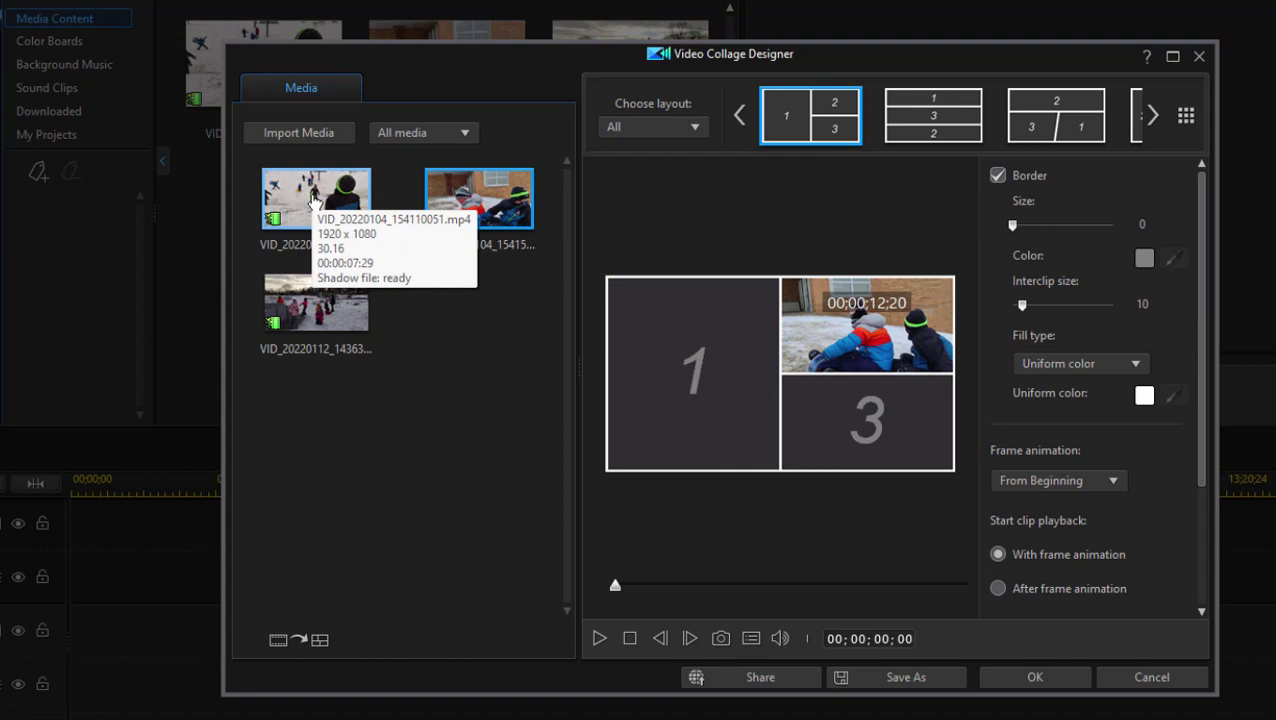
left_click_drag(313, 200, 591, 452)
double_click(333, 308)
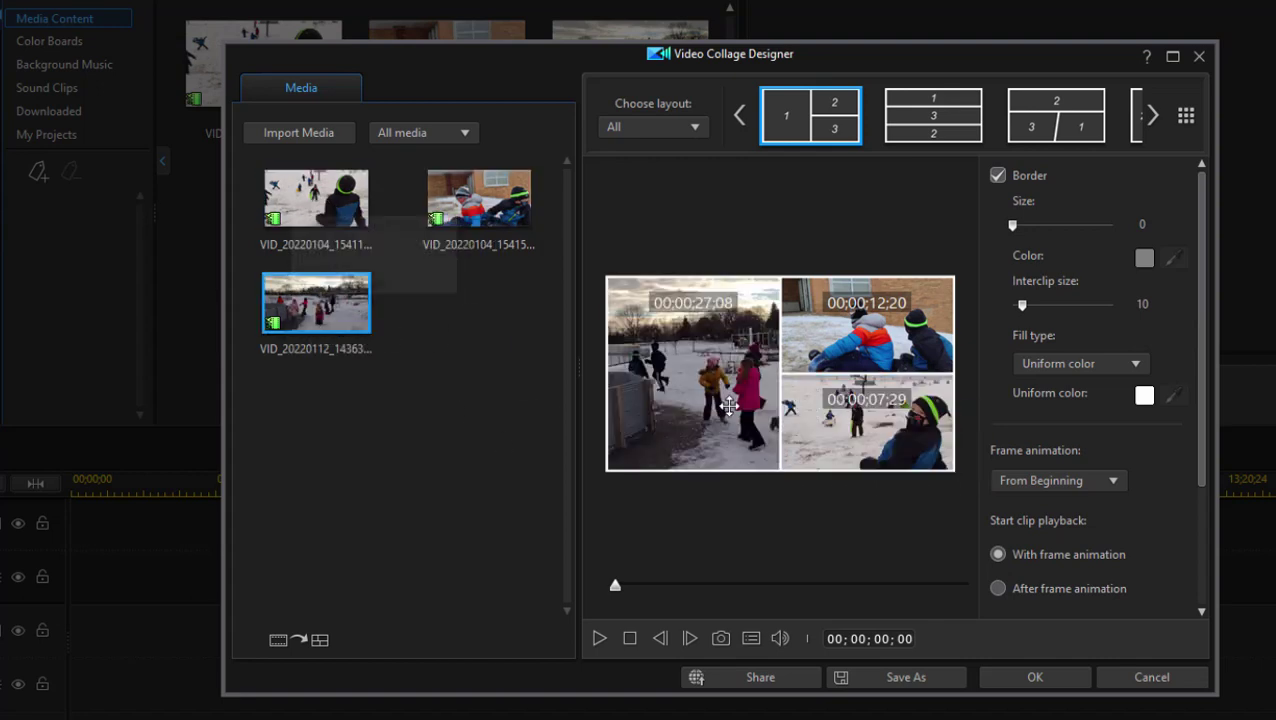
left_click_drag(321, 212, 678, 388)
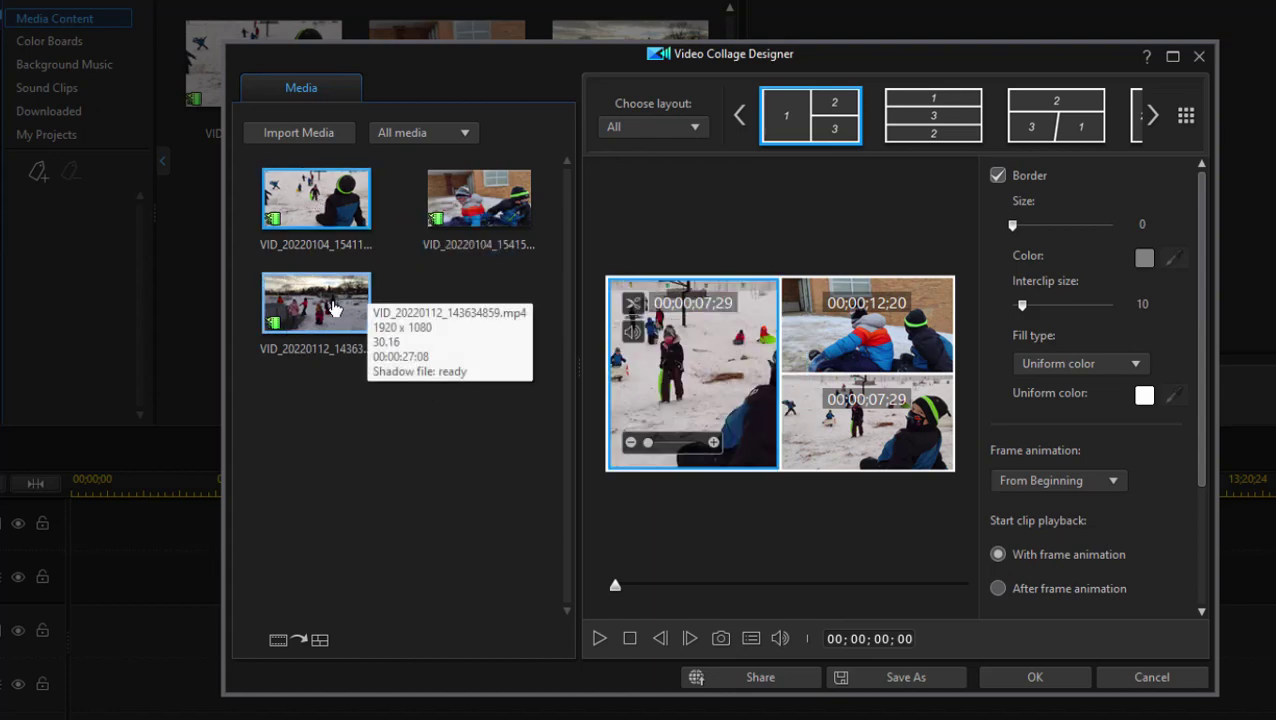
left_click_drag(333, 308, 875, 412)
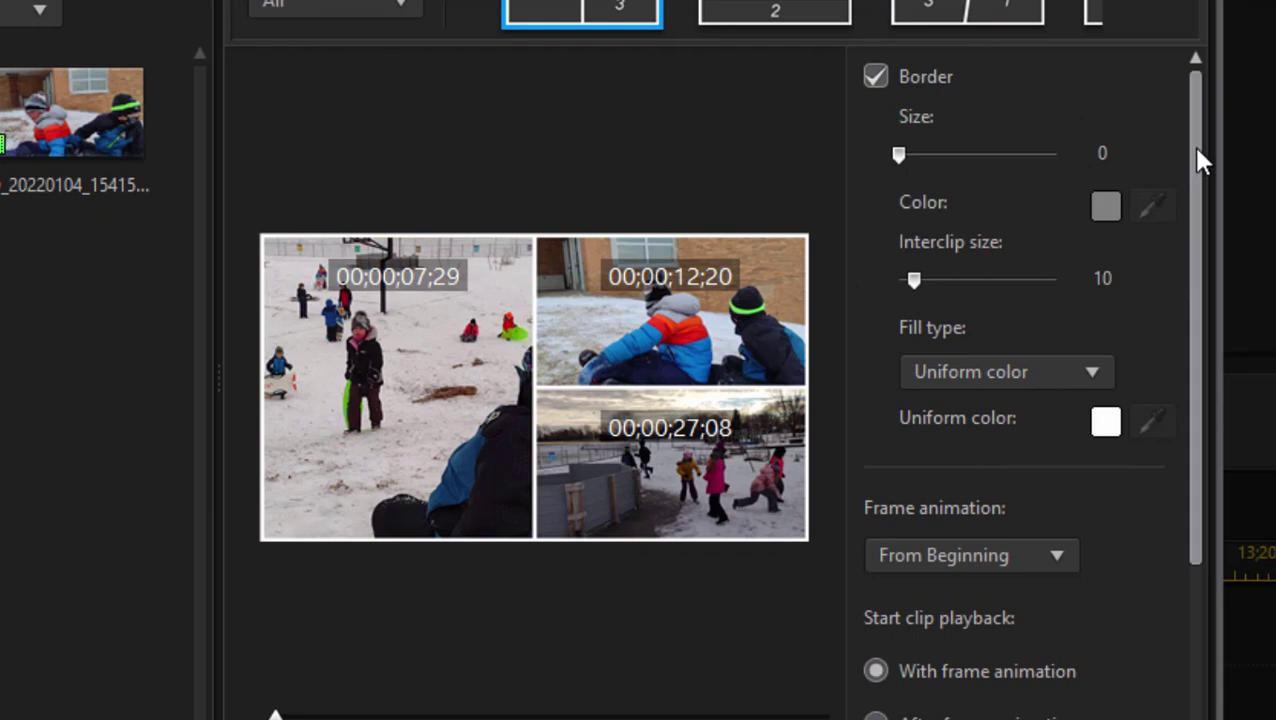
Step: Review the frame animation choices, leaving From Beginning unchanged
left_click_drag(1196, 148, 1204, 380)
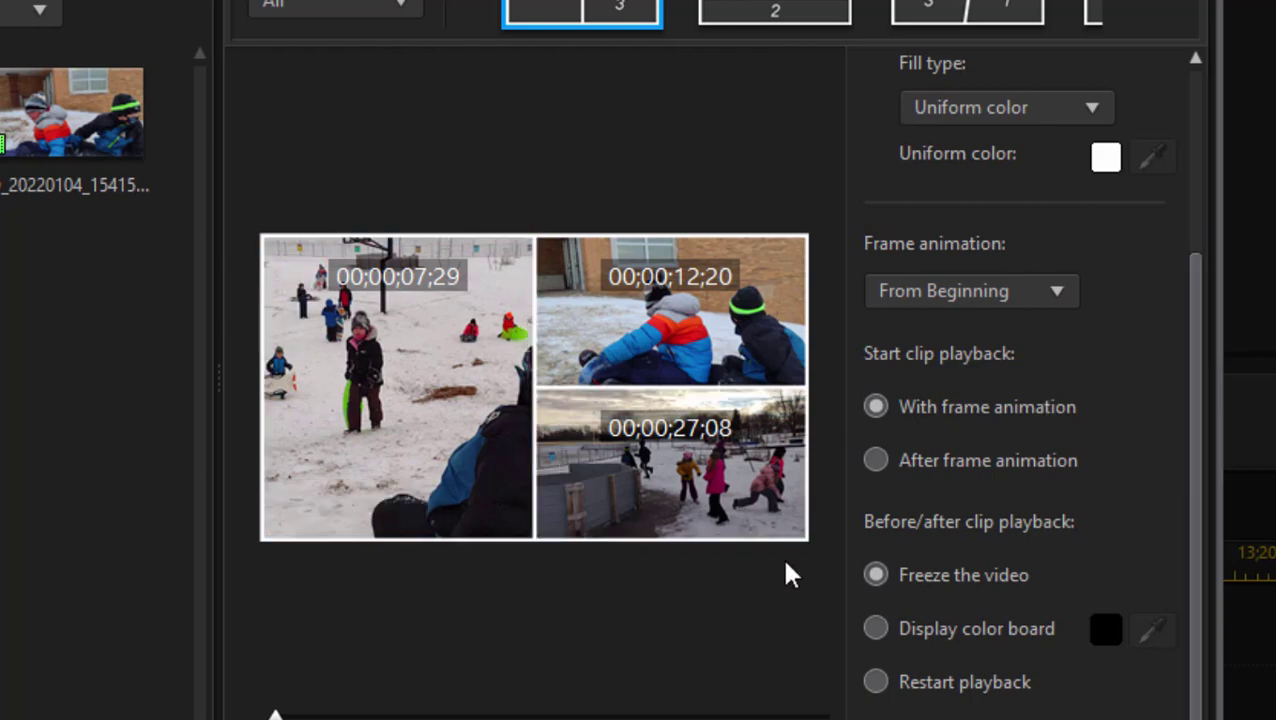
left_click(1058, 287)
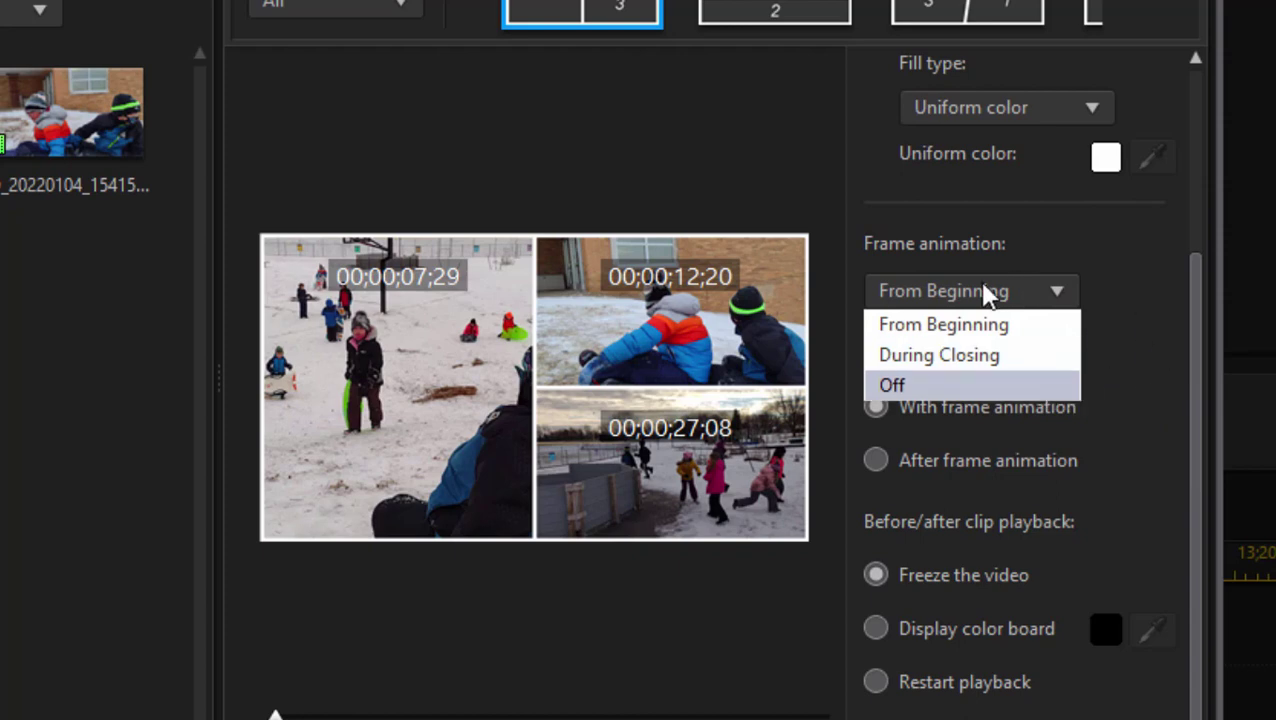
left_click(1135, 298)
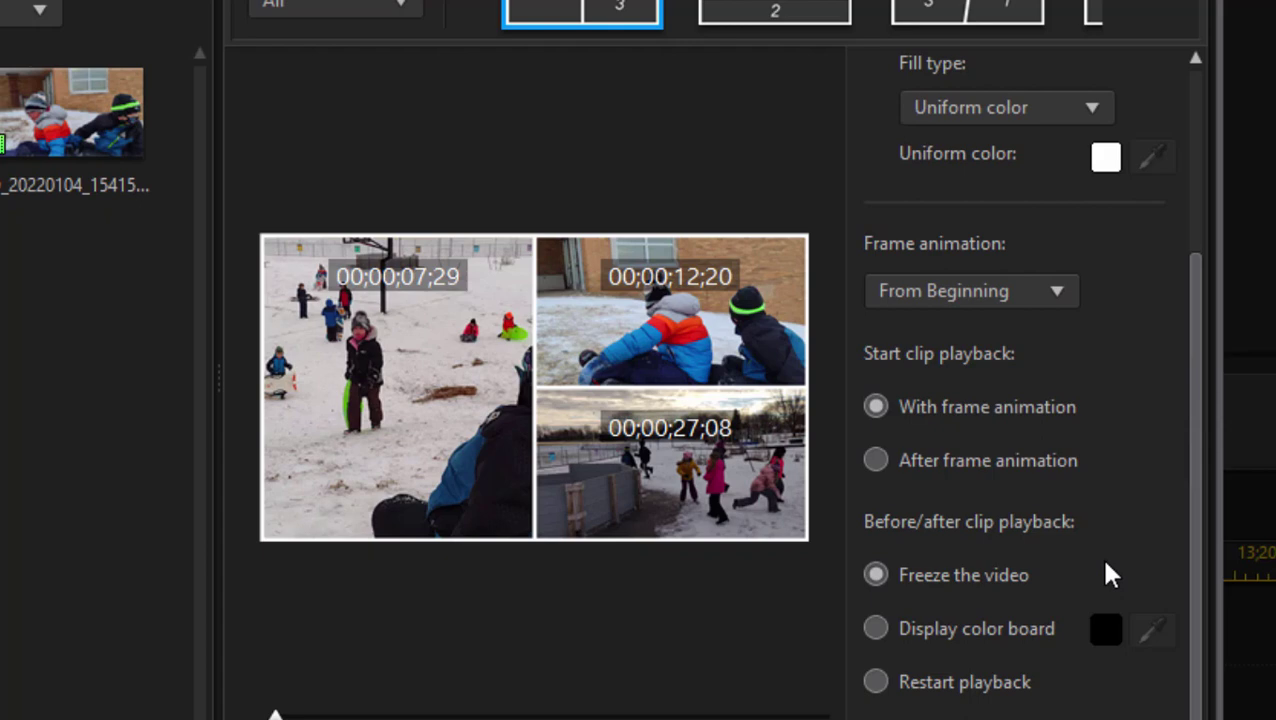
Step: Check each of the three collage cells and switch clip playback to Restart playback instead of Freeze
left_click(400, 450)
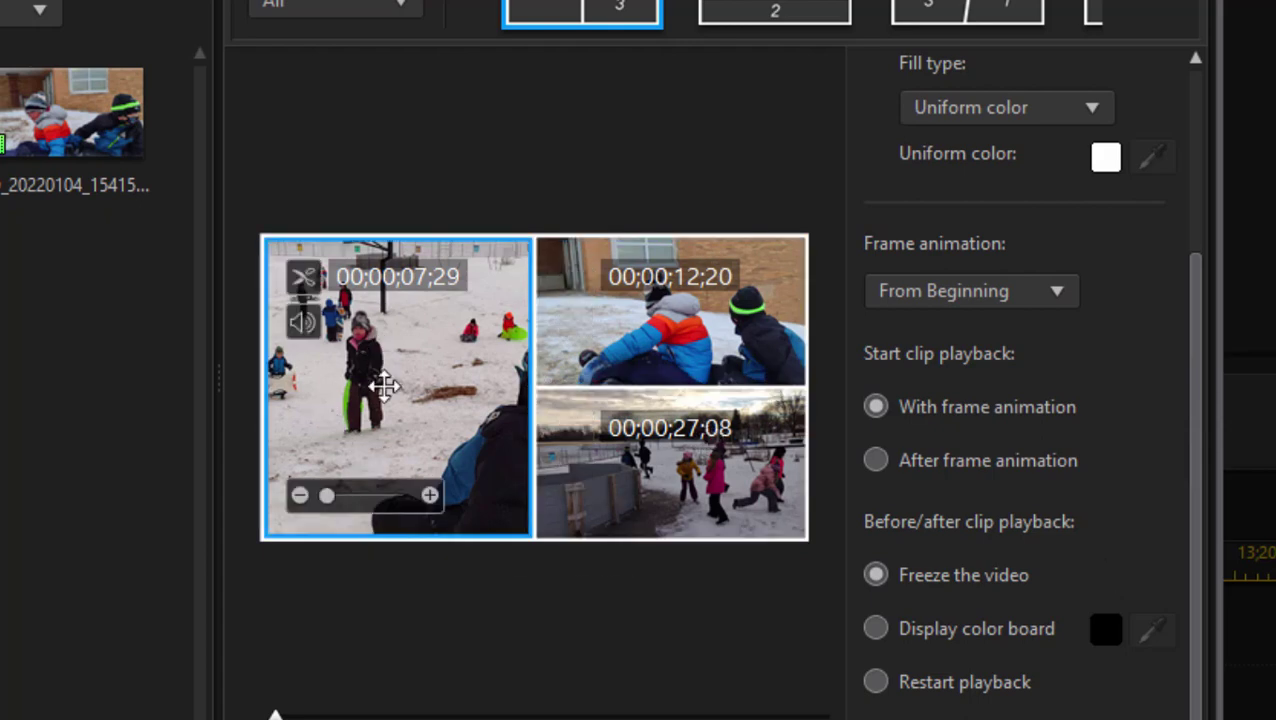
left_click(704, 299)
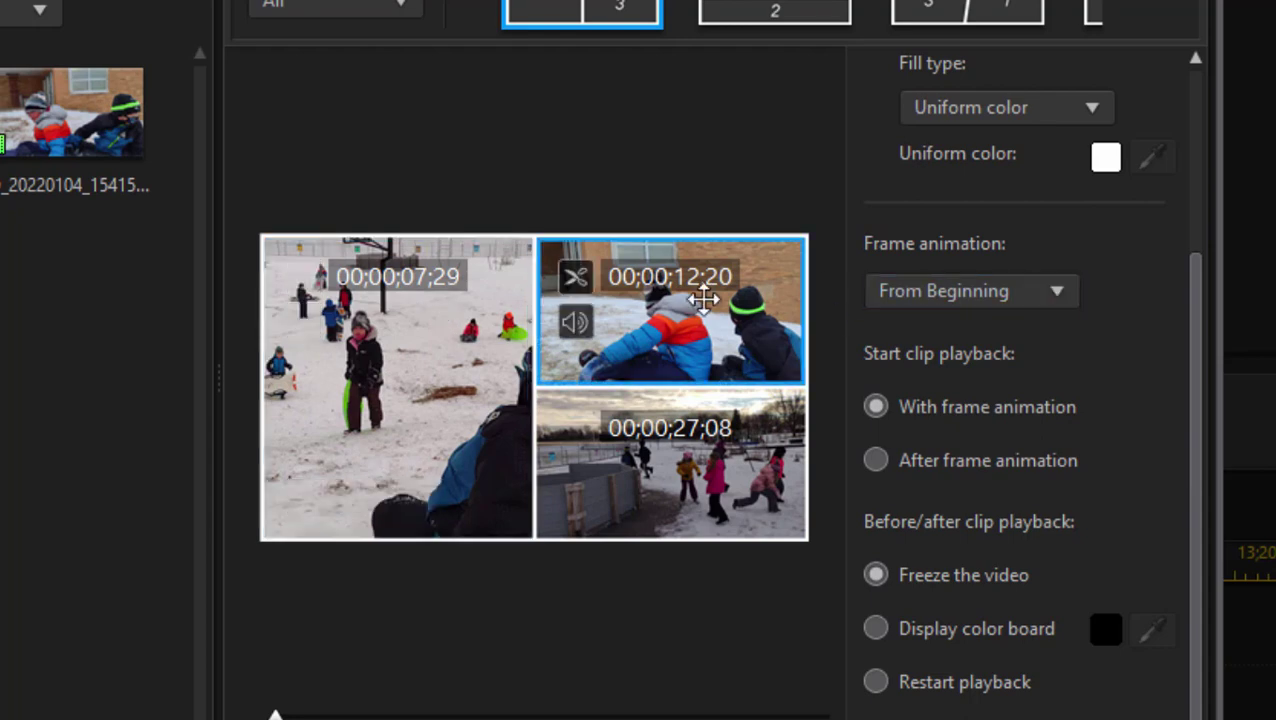
left_click(737, 494)
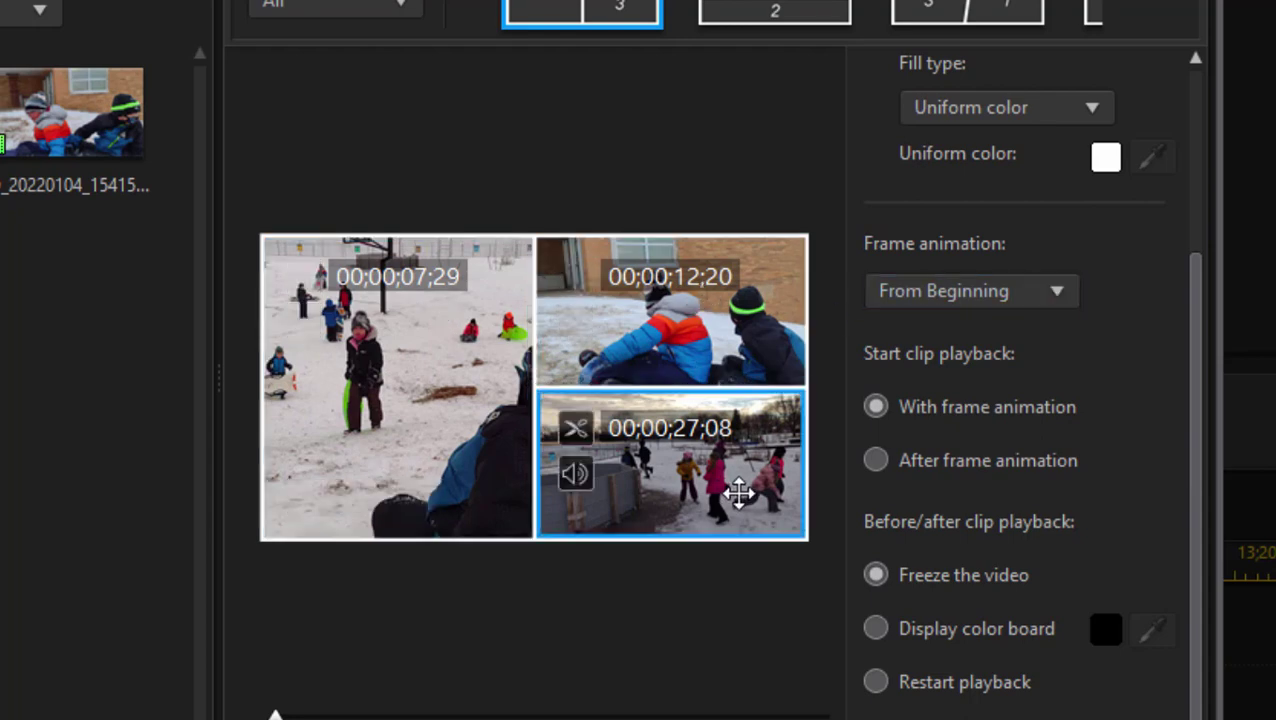
left_click(342, 390)
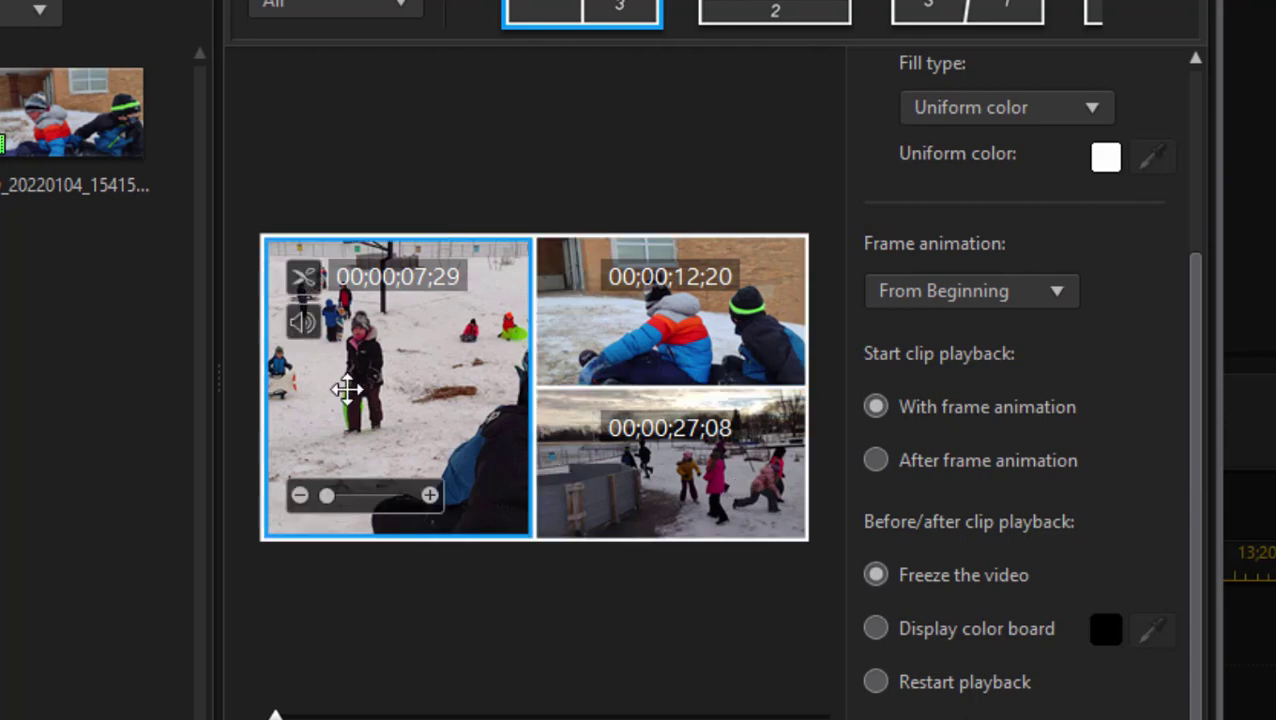
left_click(876, 682)
mouse_move(350, 300)
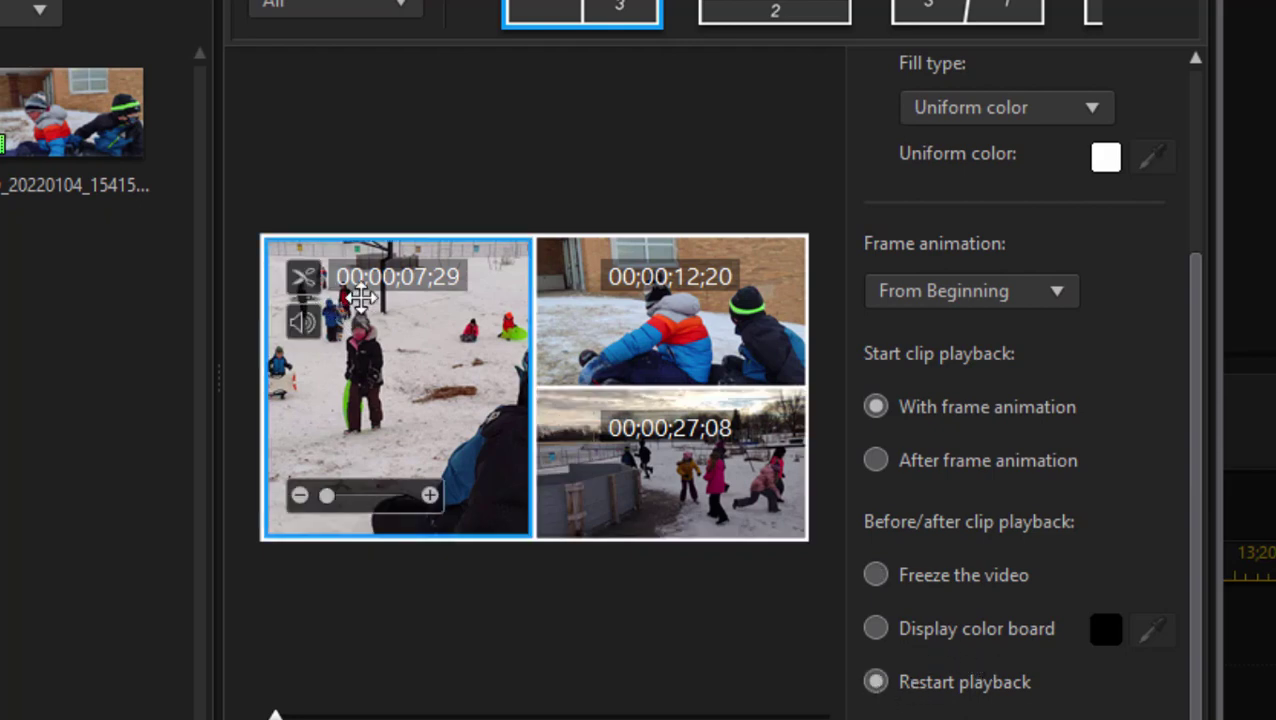
left_click(305, 278)
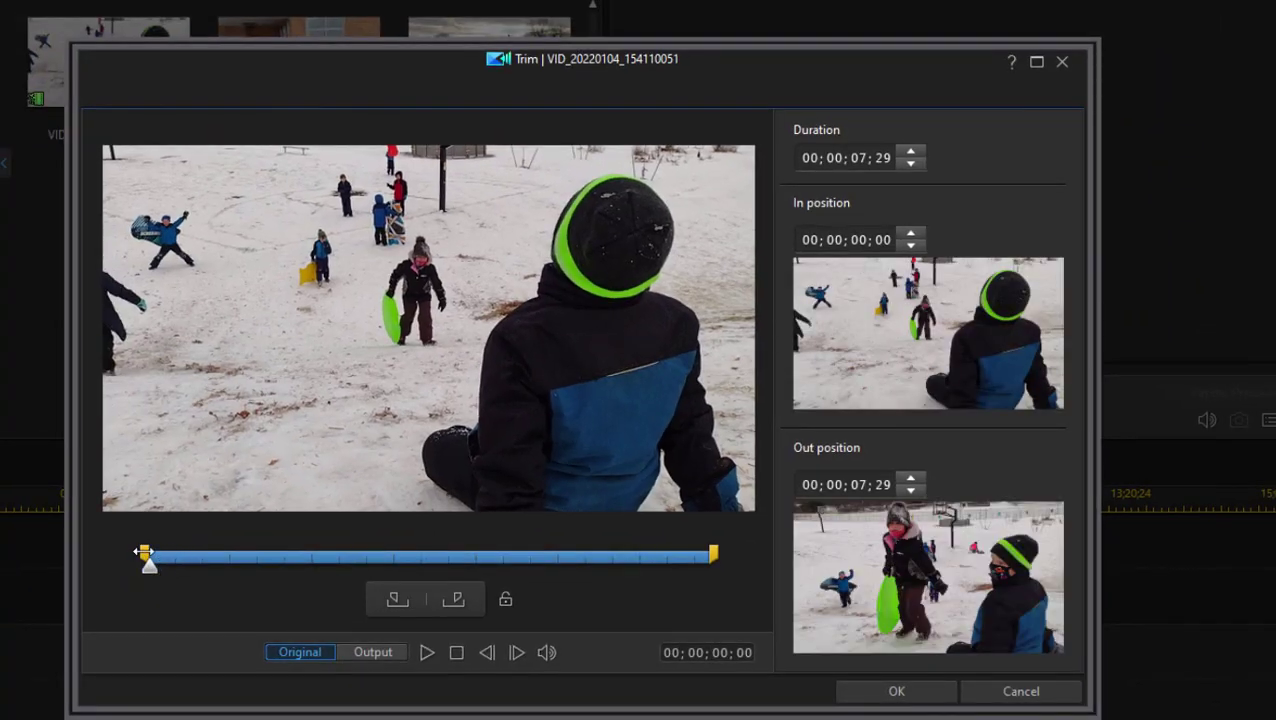
left_click_drag(145, 555, 231, 556)
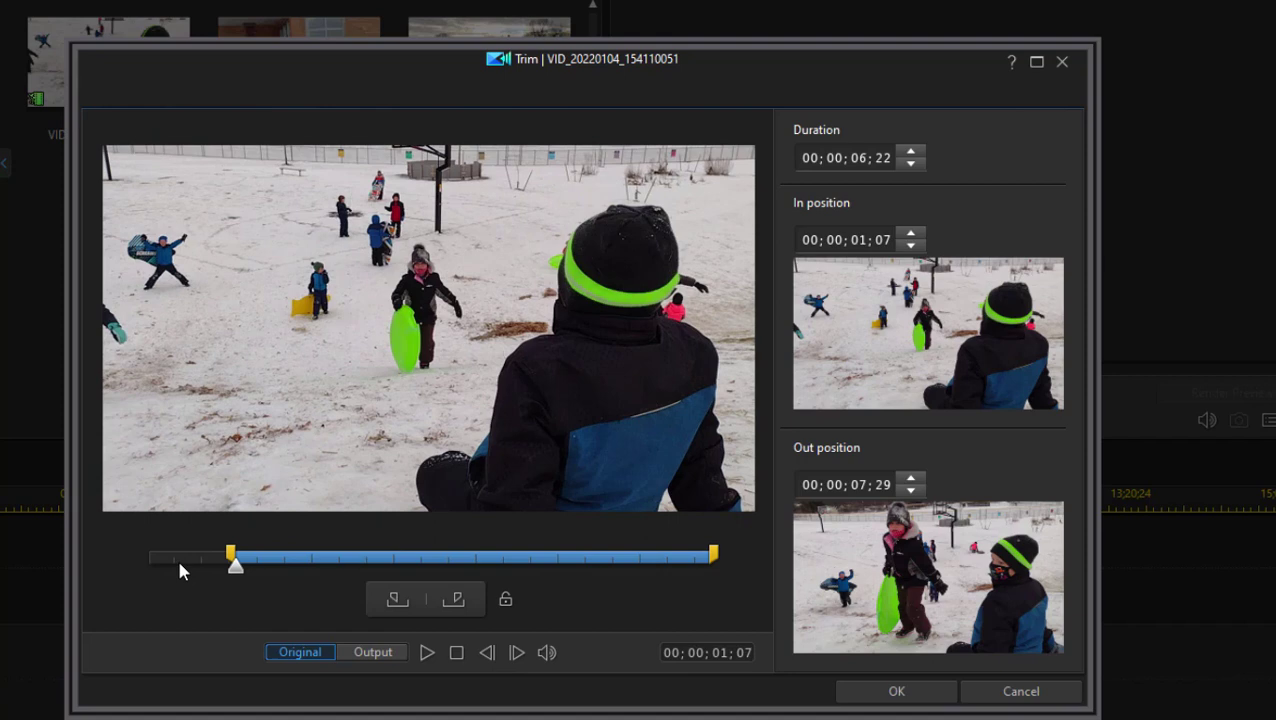
left_click_drag(231, 563, 94, 561)
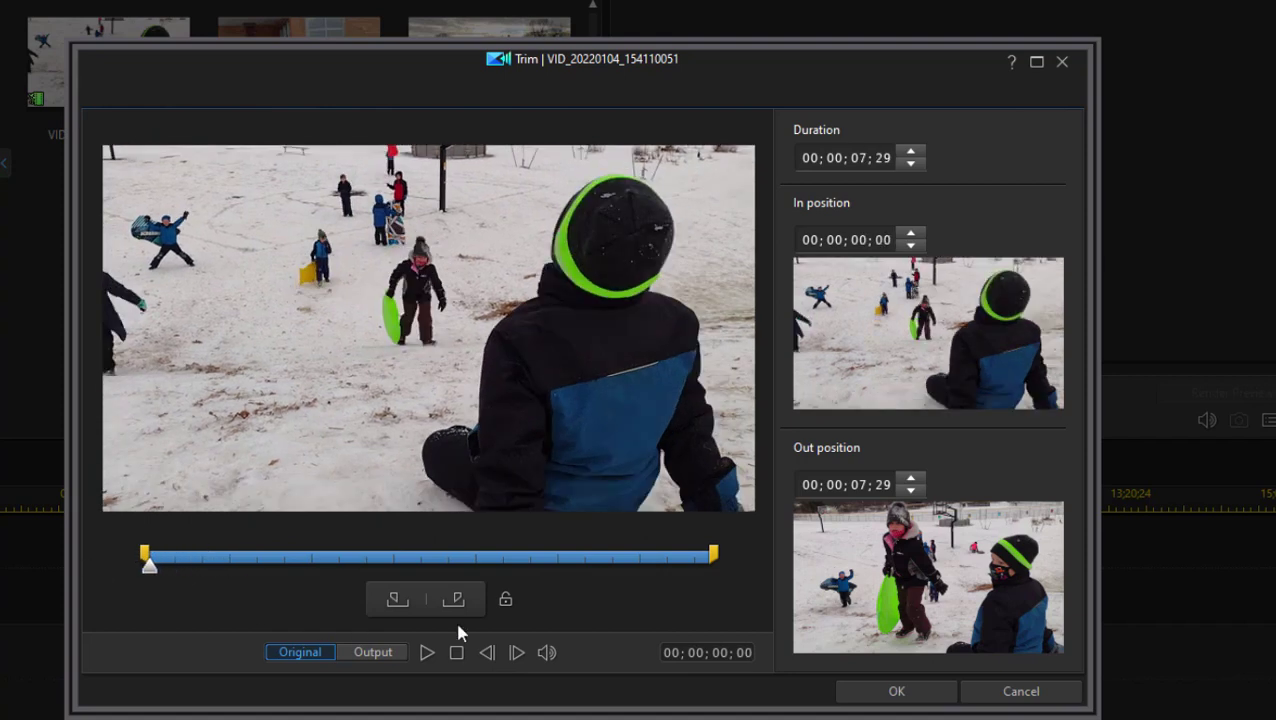
left_click(1062, 62)
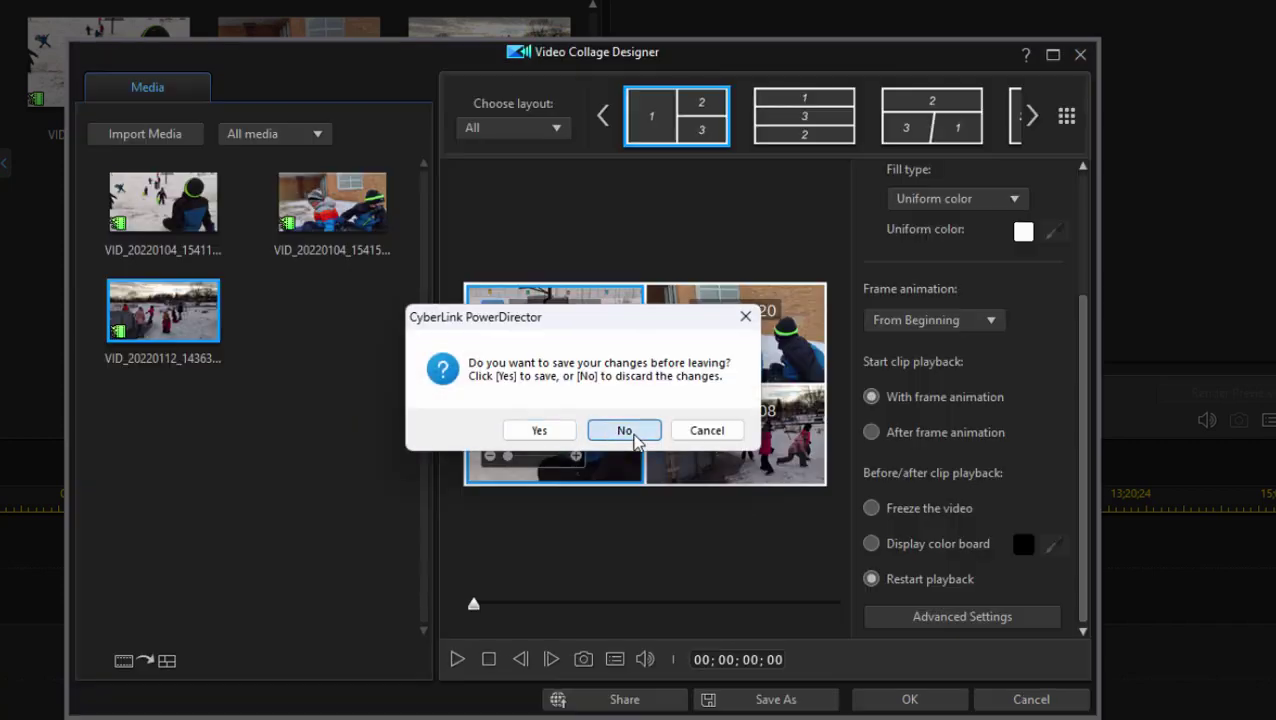
left_click(633, 437)
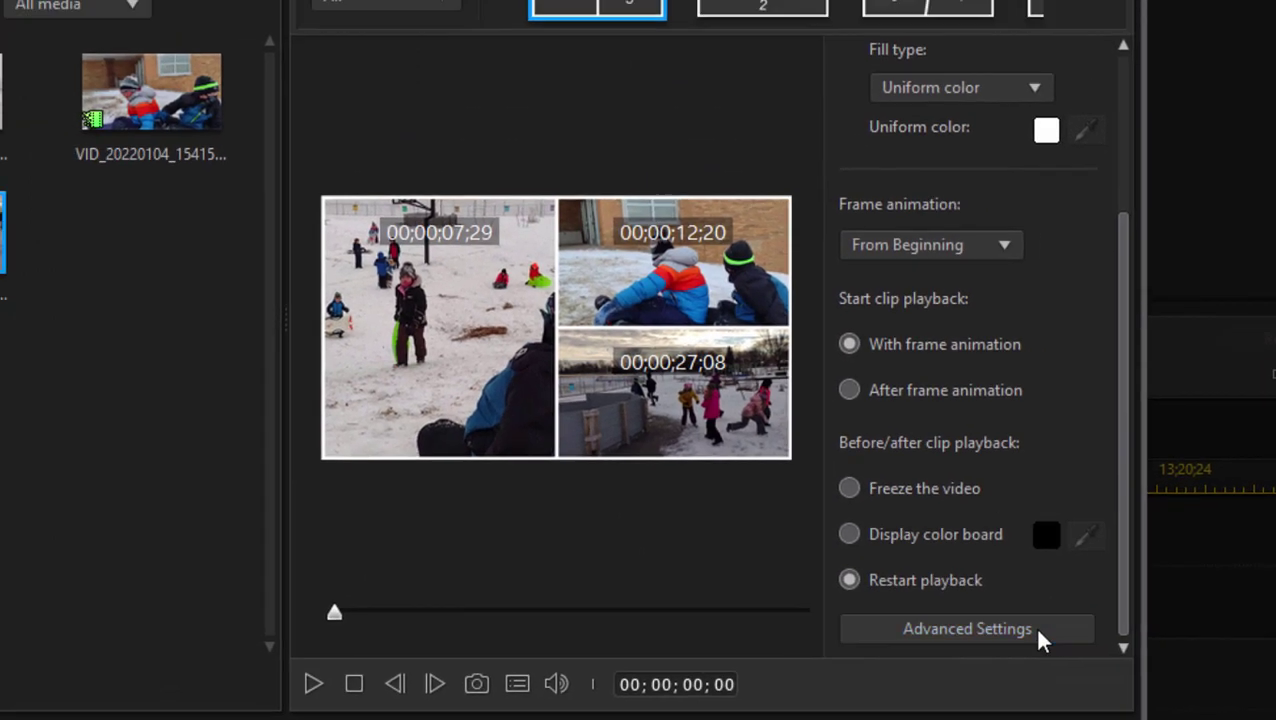
left_click(978, 590)
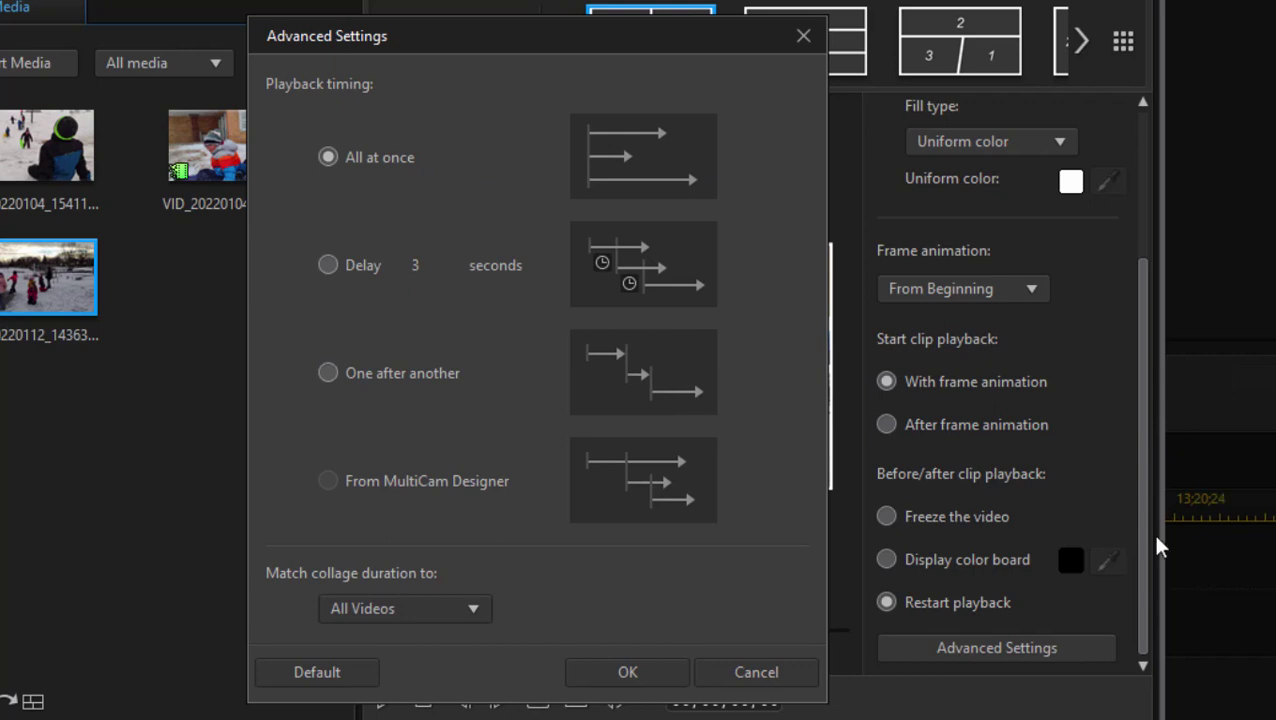
left_click(622, 674)
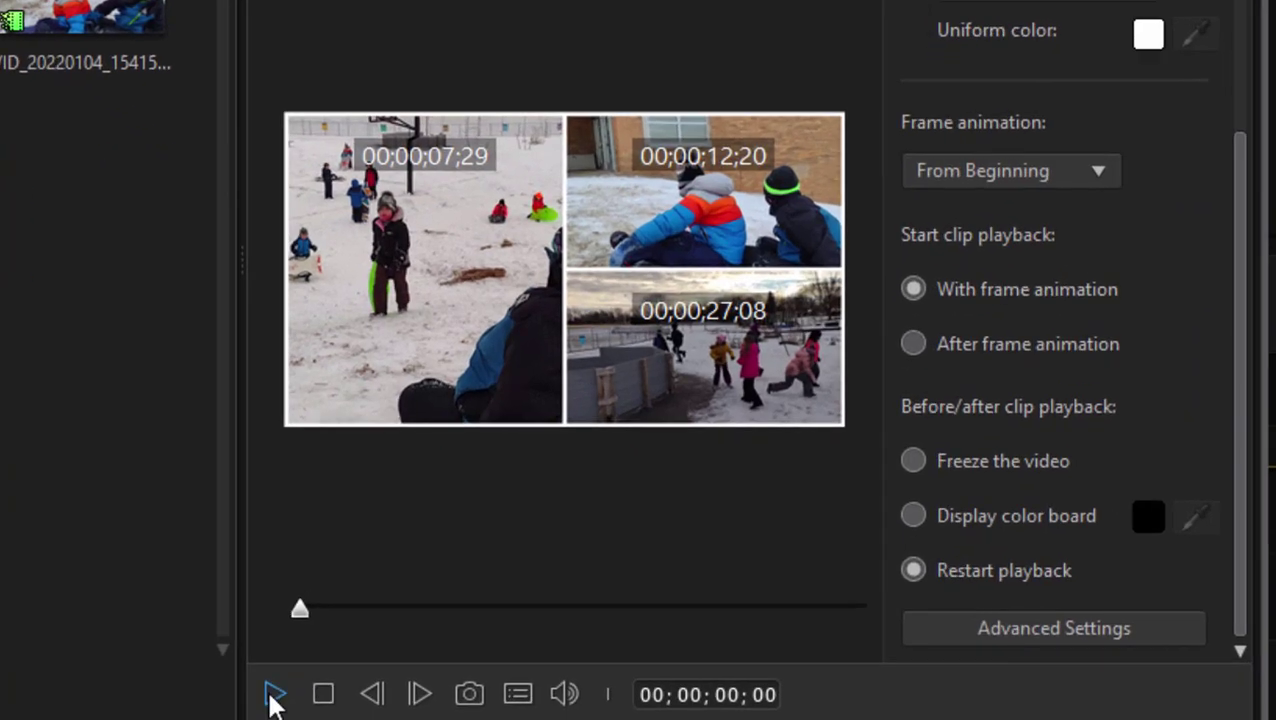
Step: Play the collage preview and pause near 00;00;15;14 to confirm the clips loop
left_click(274, 694)
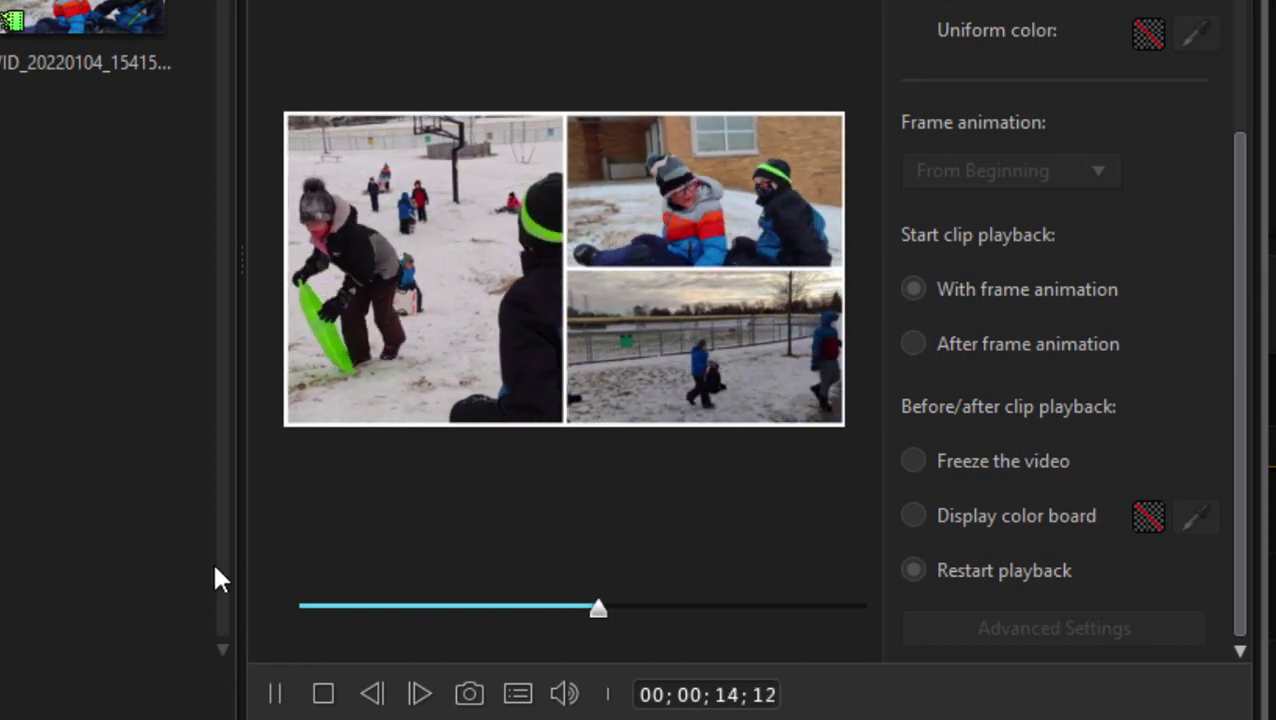
left_click(268, 694)
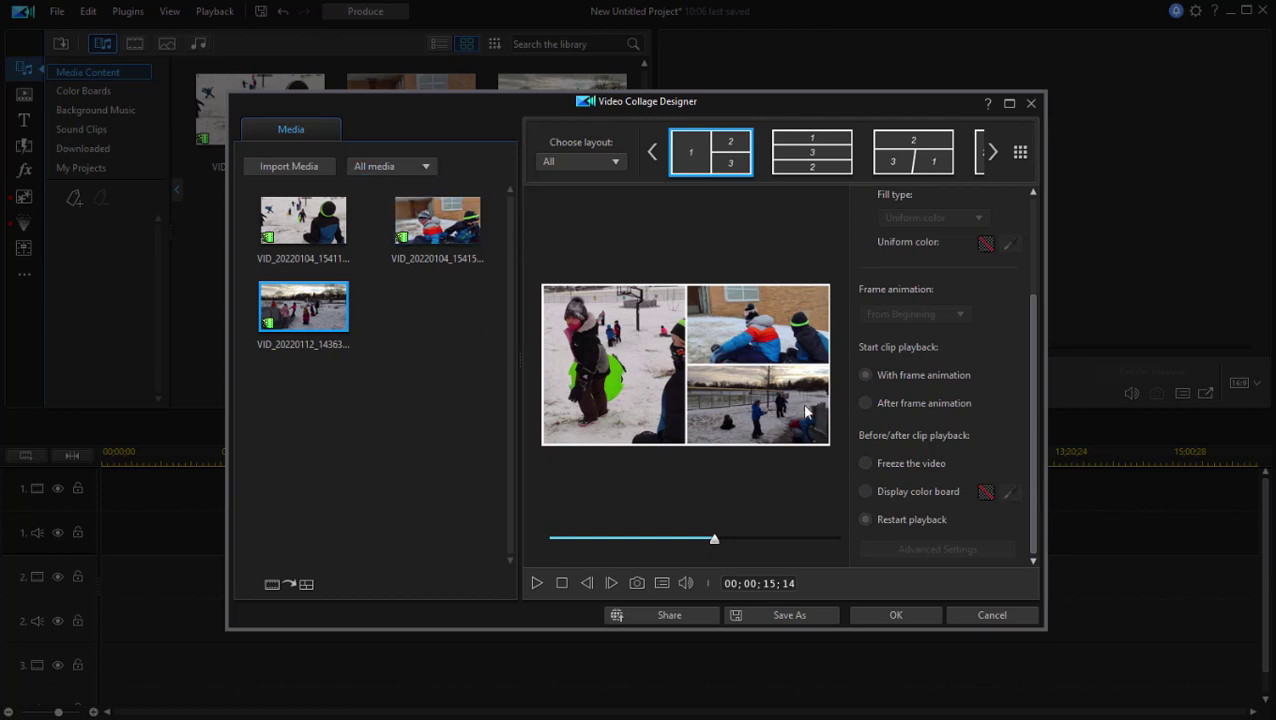
left_click_drag(1036, 310, 1048, 382)
Step: Confirm the collage onto the timeline, then play and pause the main preview after a few seconds
left_click(896, 615)
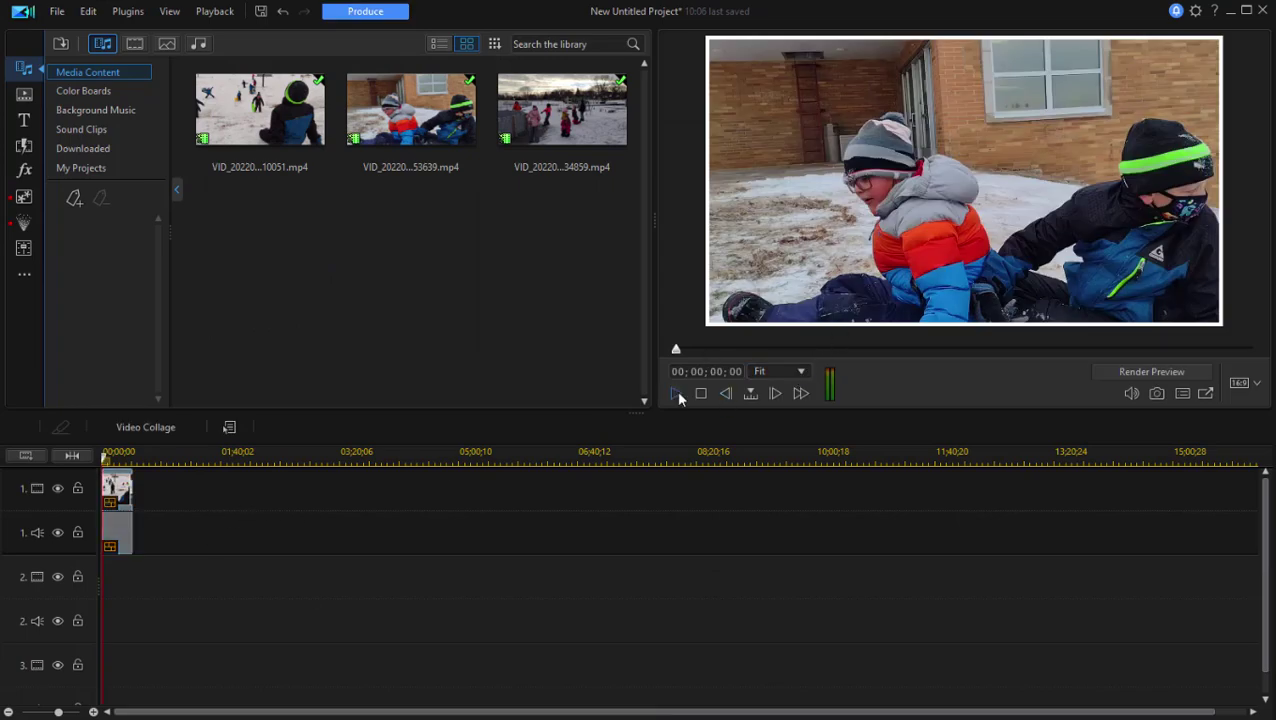
left_click(676, 394)
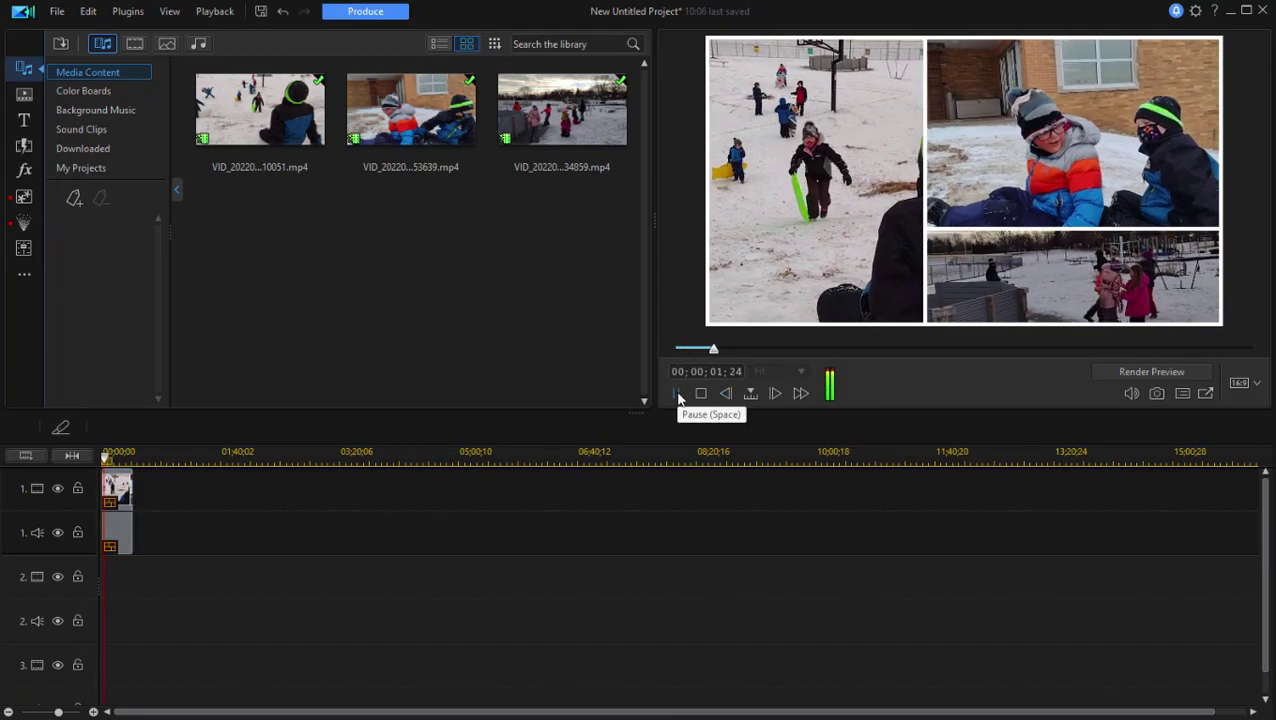
left_click(676, 394)
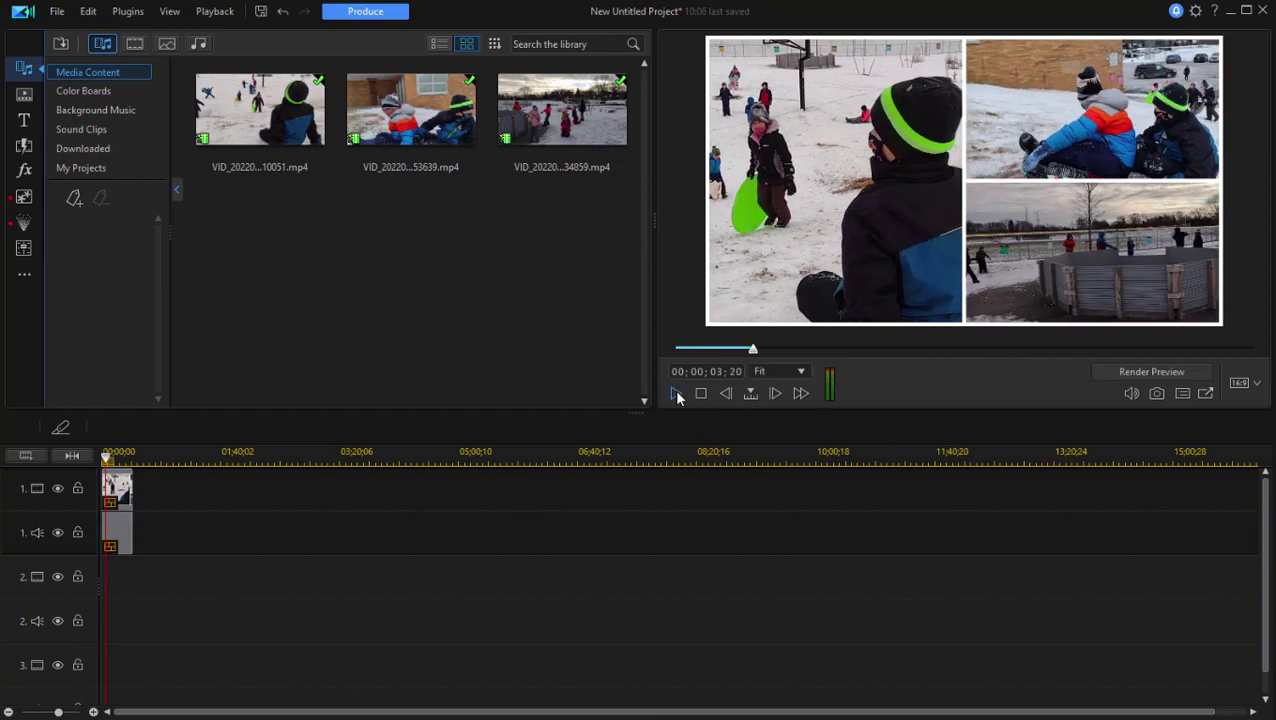